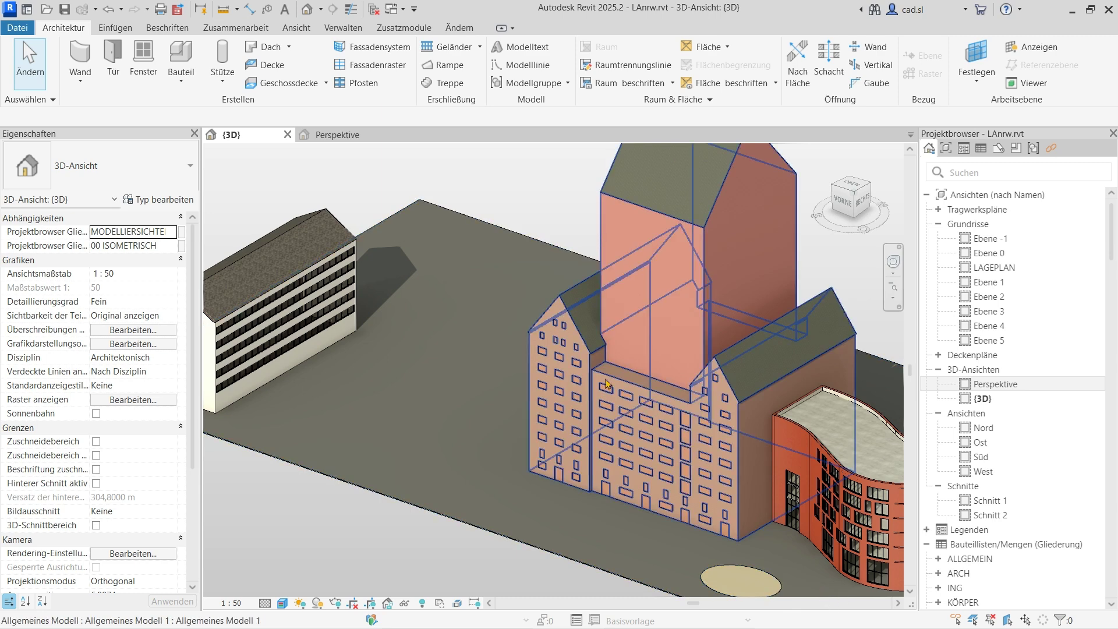
# In the Perspektive view, use the Full Navigation Wheel's Look to tilt the camera upward.
pyautogui.click(336, 136)
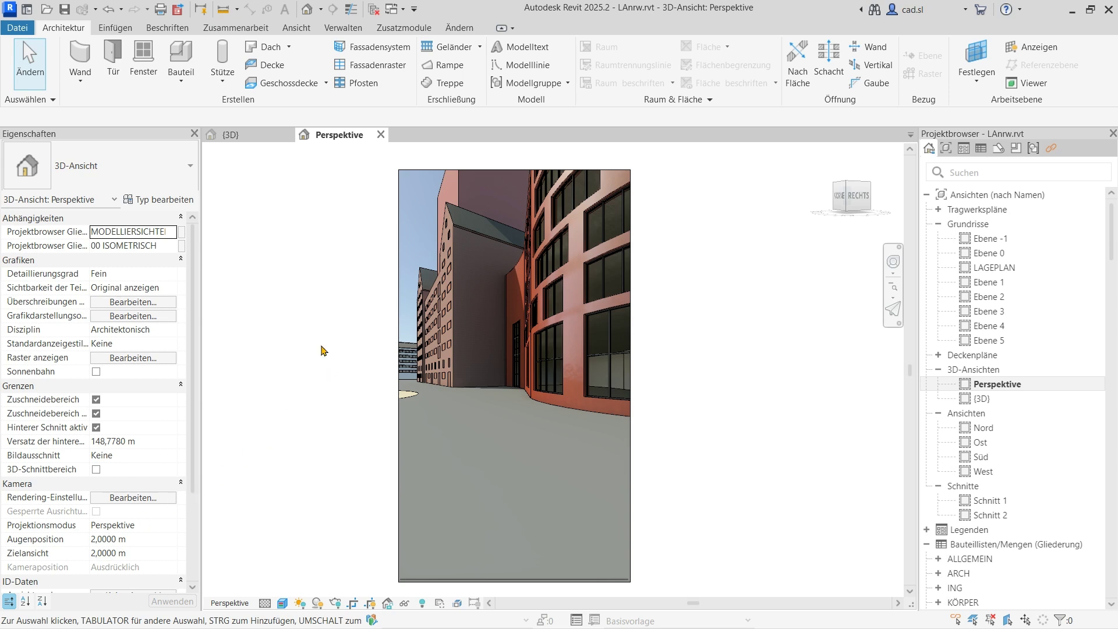
pyautogui.click(894, 262)
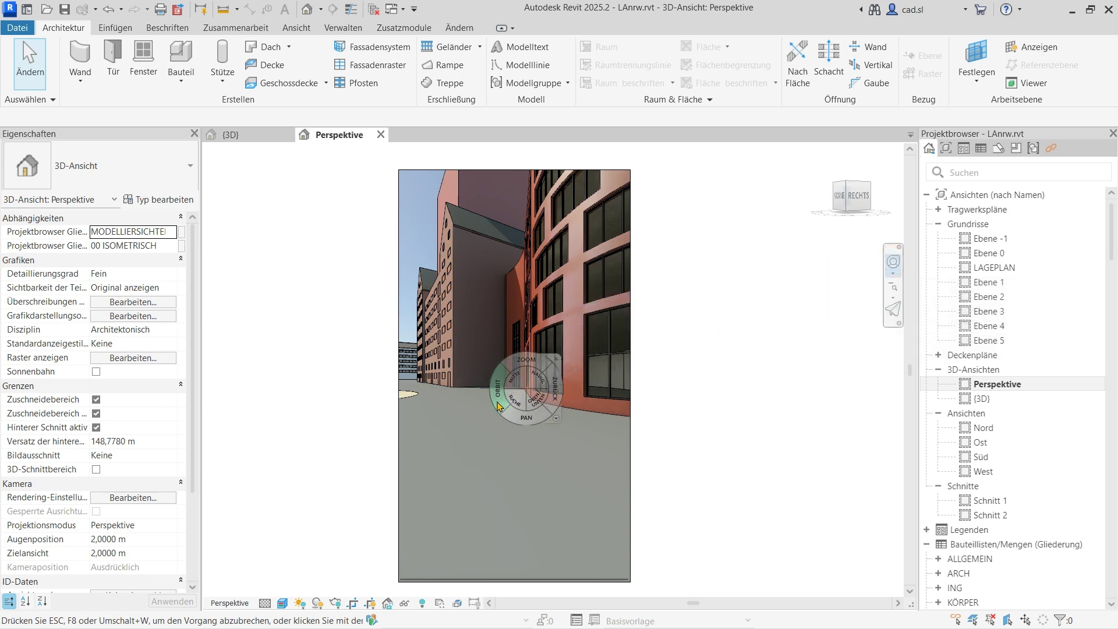
pyautogui.moveTo(512, 401); pyautogui.dragTo(520, 298)
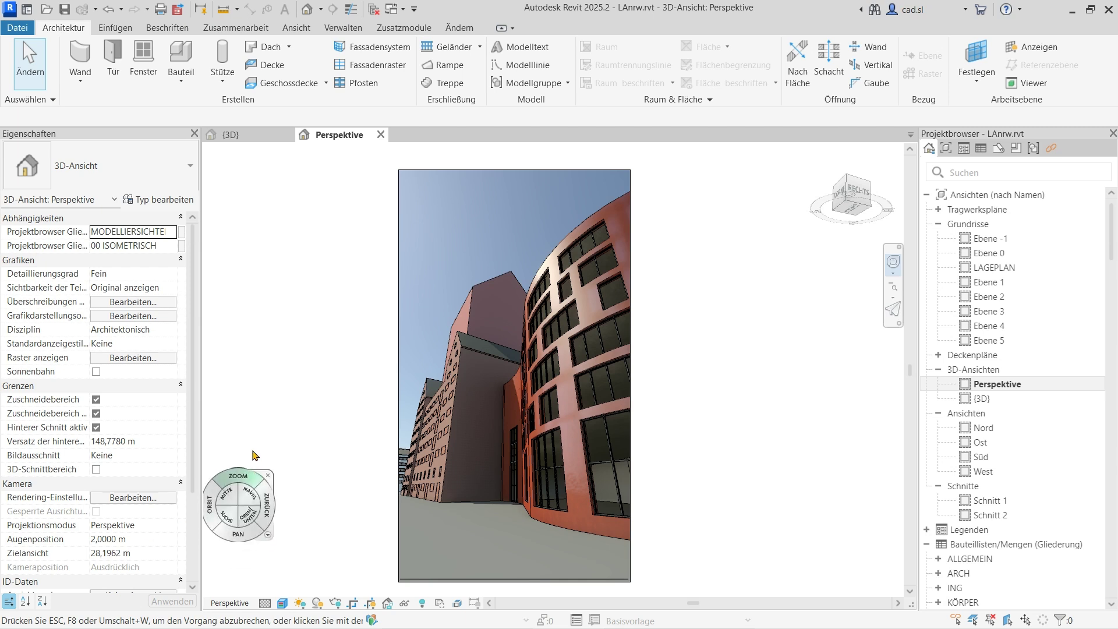
# Level the camera with Kamera ausrichten so target height matches the 2,0000 m eye height.
pyautogui.press('Escape')
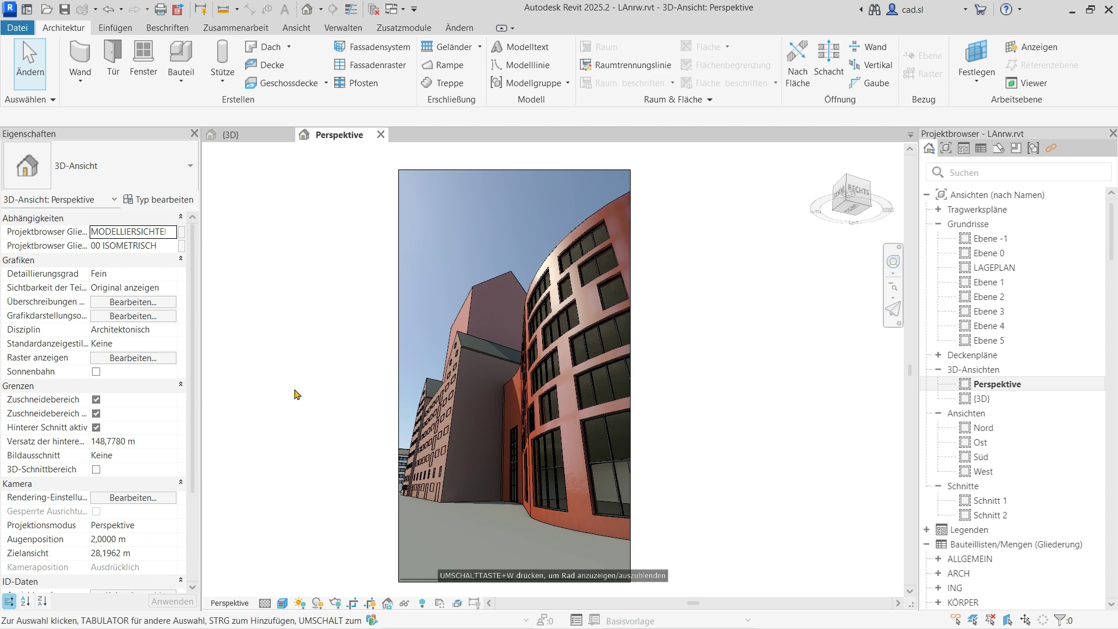
pyautogui.click(894, 261)
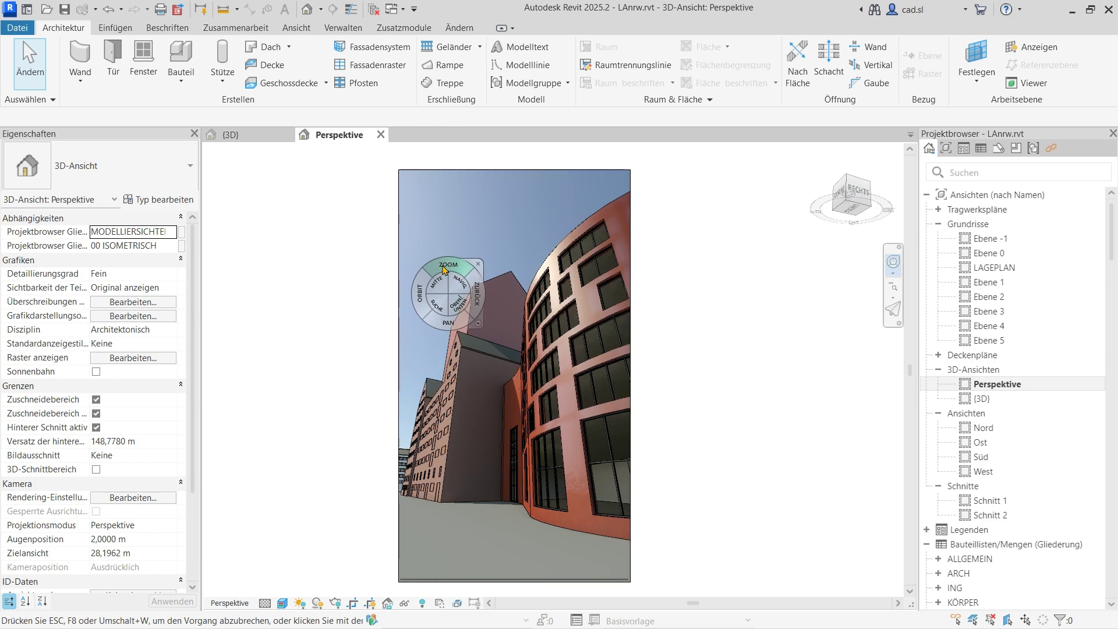
pyautogui.rightClick(444, 278)
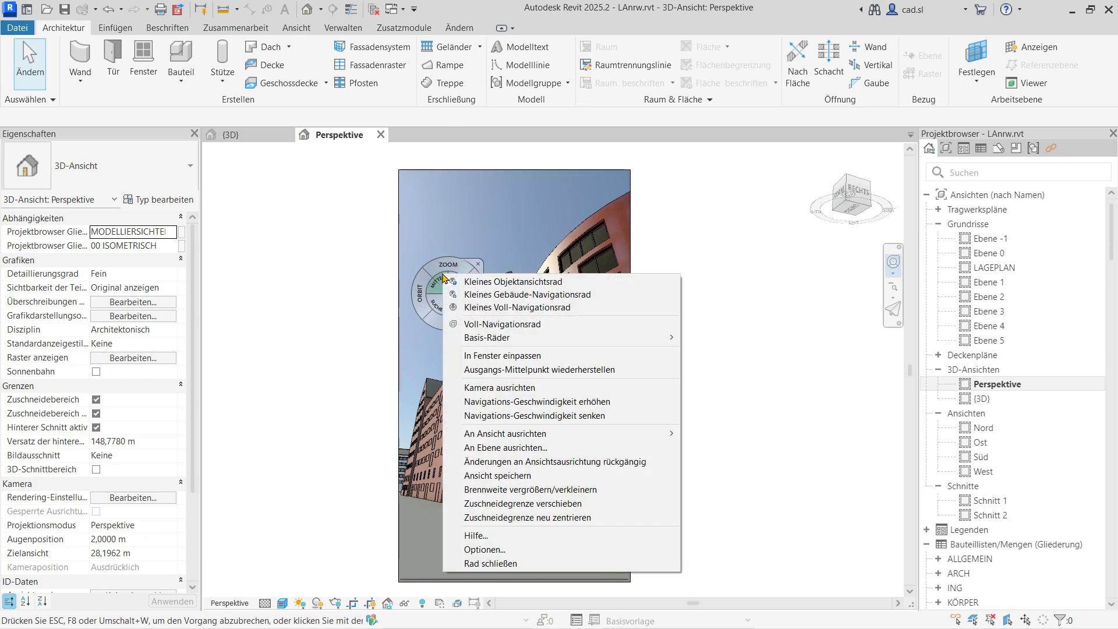
pyautogui.click(510, 388)
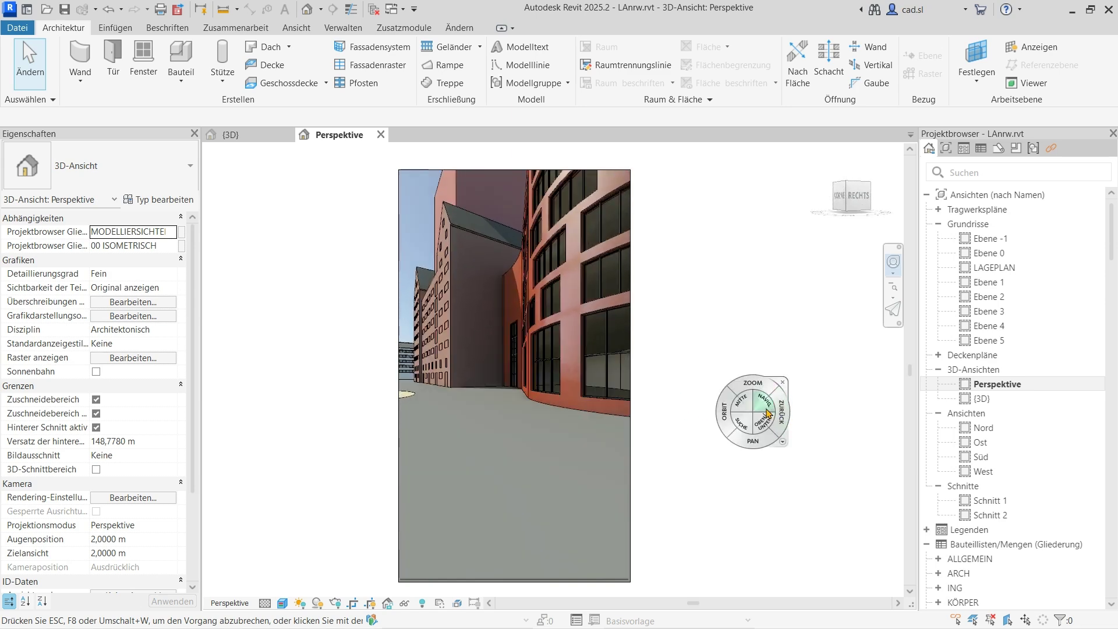
# Zoom out to shrink the perspective frame, then bring up the SteeringWheel menu.
pyautogui.scroll(-2, 659, 386)
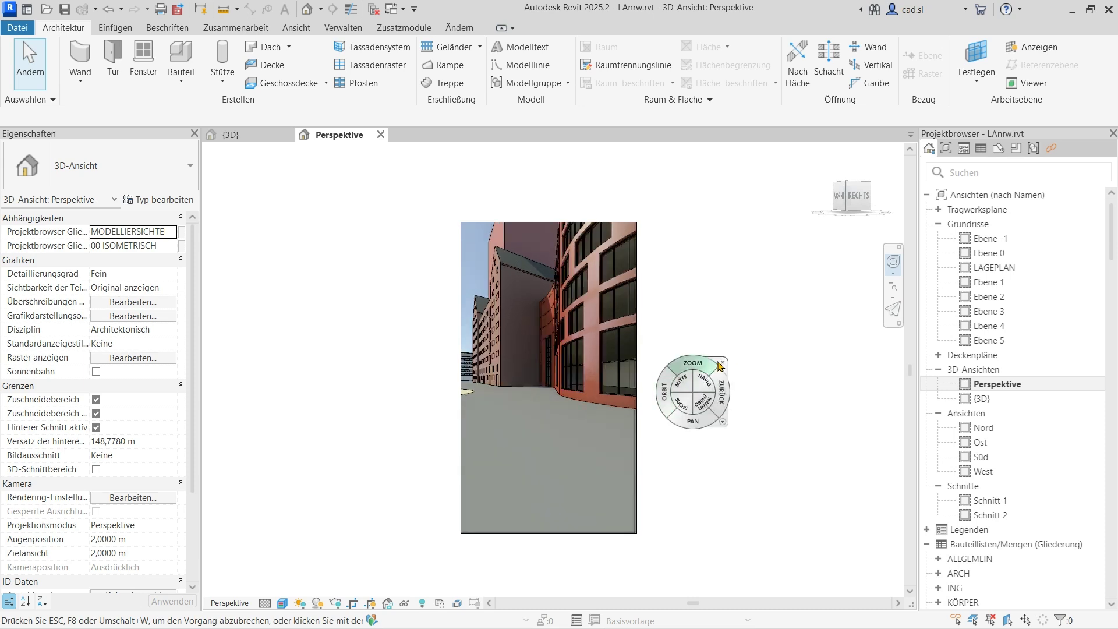
pyautogui.scroll(-1, 750, 321)
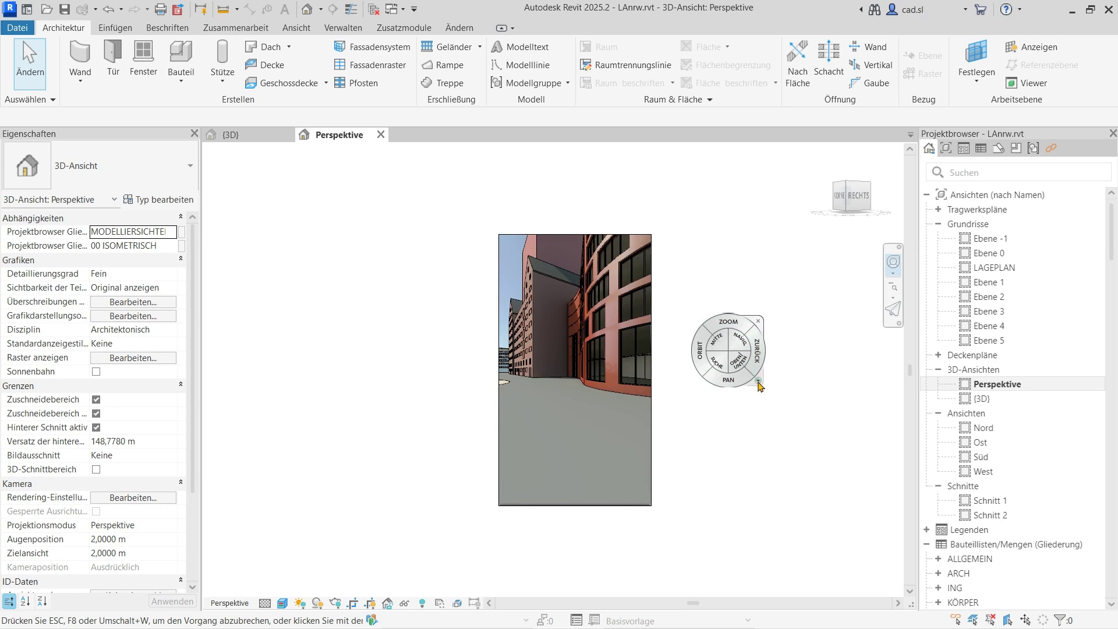
pyautogui.click(759, 384)
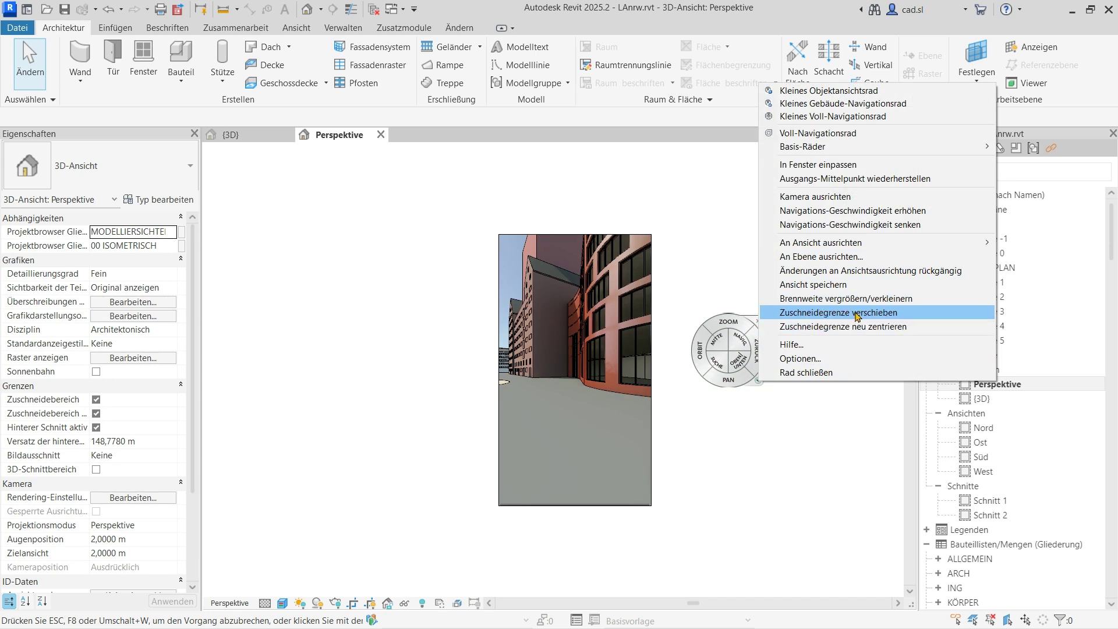
# Move the crop region with Zuschneidegrenze verschieben to show more tower and facade, then reposition the view.
pyautogui.click(856, 312)
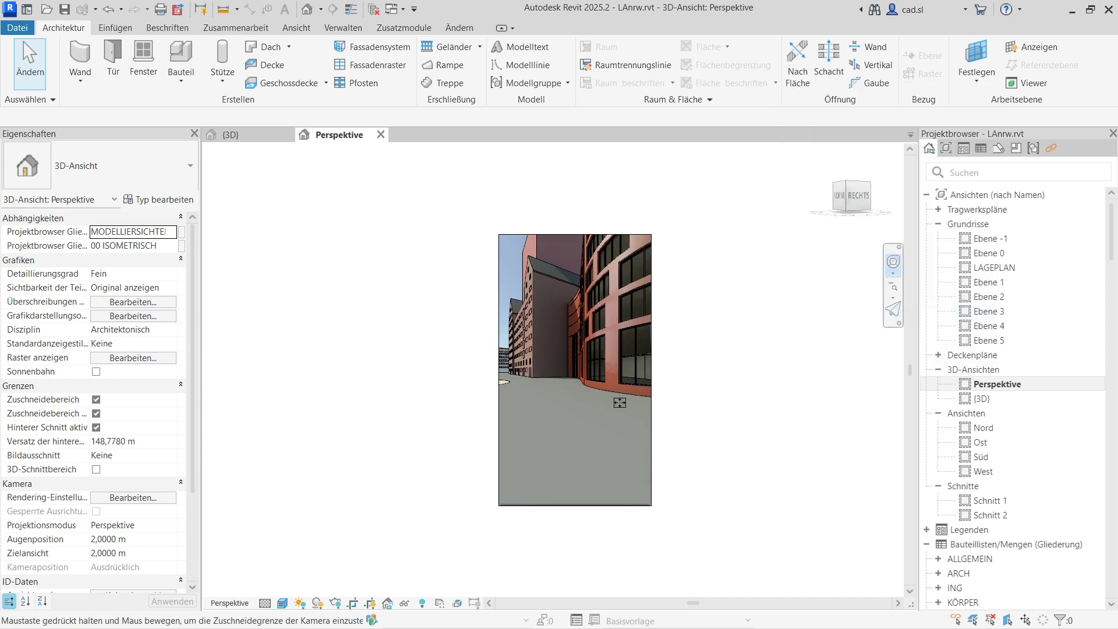
pyautogui.moveTo(595, 444)
pyautogui.mouseDown()
pyautogui.moveTo(600, 414)
pyautogui.moveTo(573, 380)
pyautogui.moveTo(610, 359)
pyautogui.moveTo(593, 386)
pyautogui.moveTo(589, 352)
pyautogui.mouseUp()
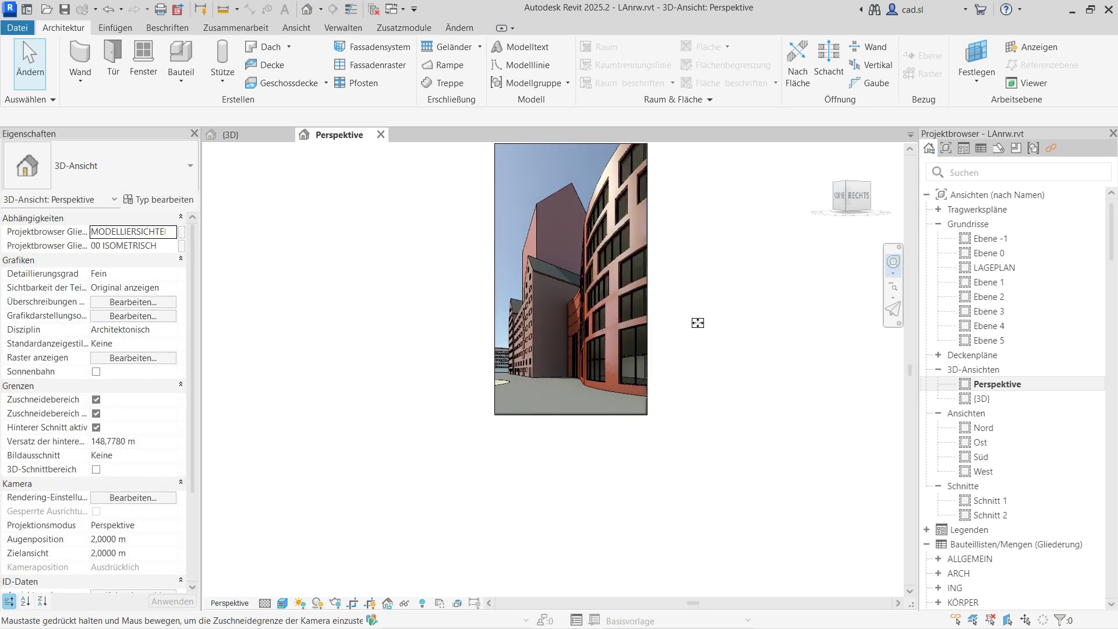
pyautogui.hotkey('shift', 'w')
pyautogui.hotkey('shift', 'w')
pyautogui.moveTo(694, 282); pyautogui.dragTo(662, 373, button='middle')
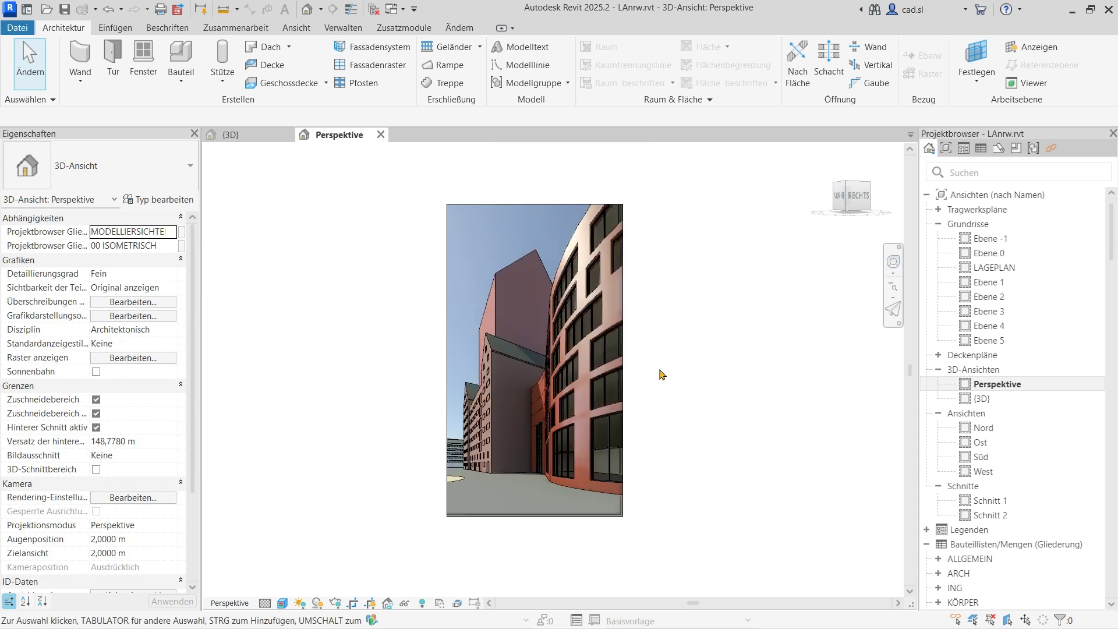
pyautogui.scroll(1, 662, 374)
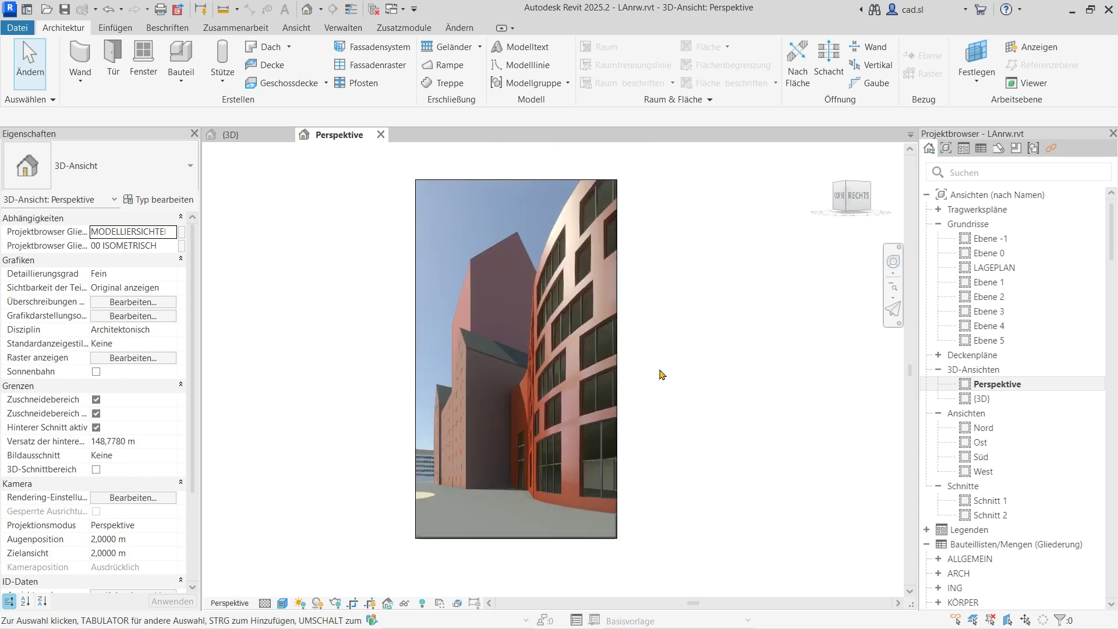
# Apply Zuschneidegrenze neu zentrieren, then nudge the crop region up to frame the tower.
pyautogui.click(893, 261)
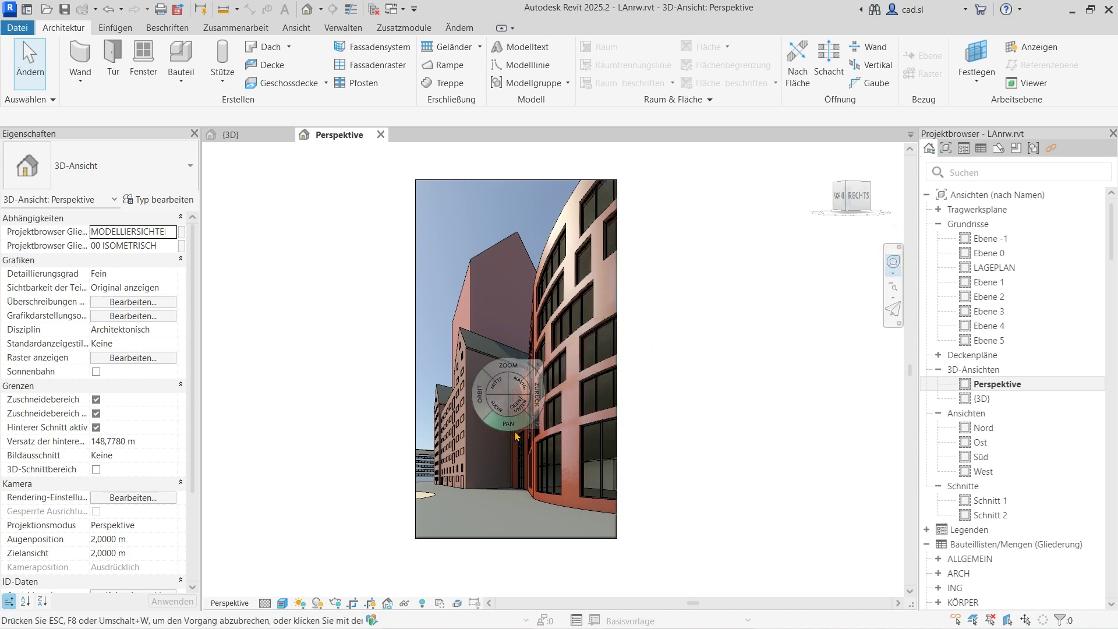
pyautogui.click(539, 429)
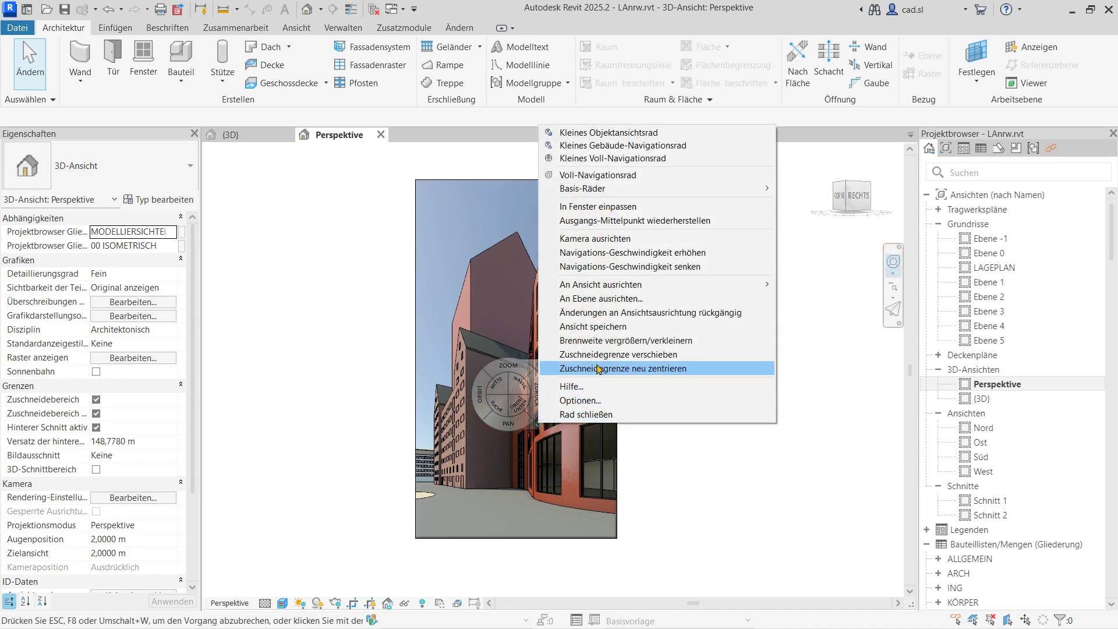
pyautogui.click(603, 355)
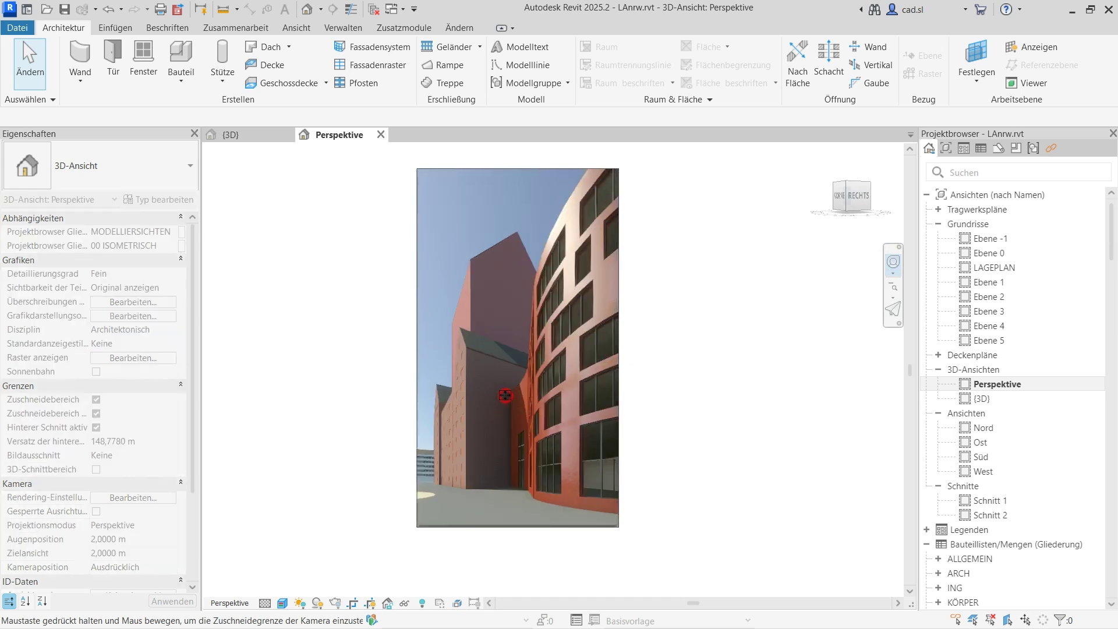
pyautogui.moveTo(504, 403); pyautogui.dragTo(502, 393)
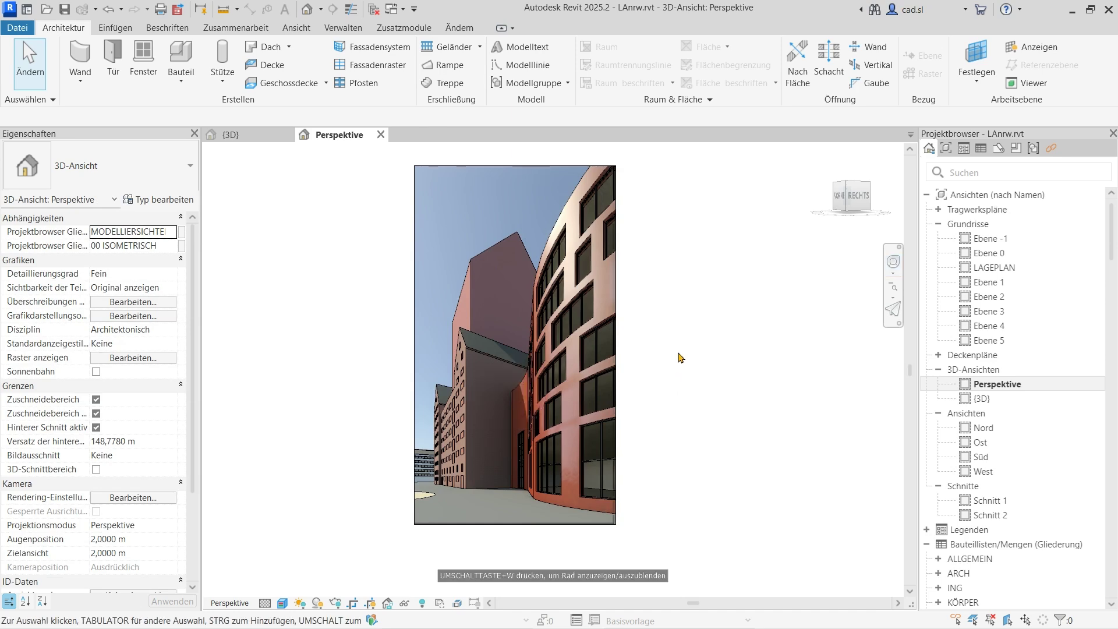
pyautogui.moveTo(679, 382); pyautogui.dragTo(676, 378)
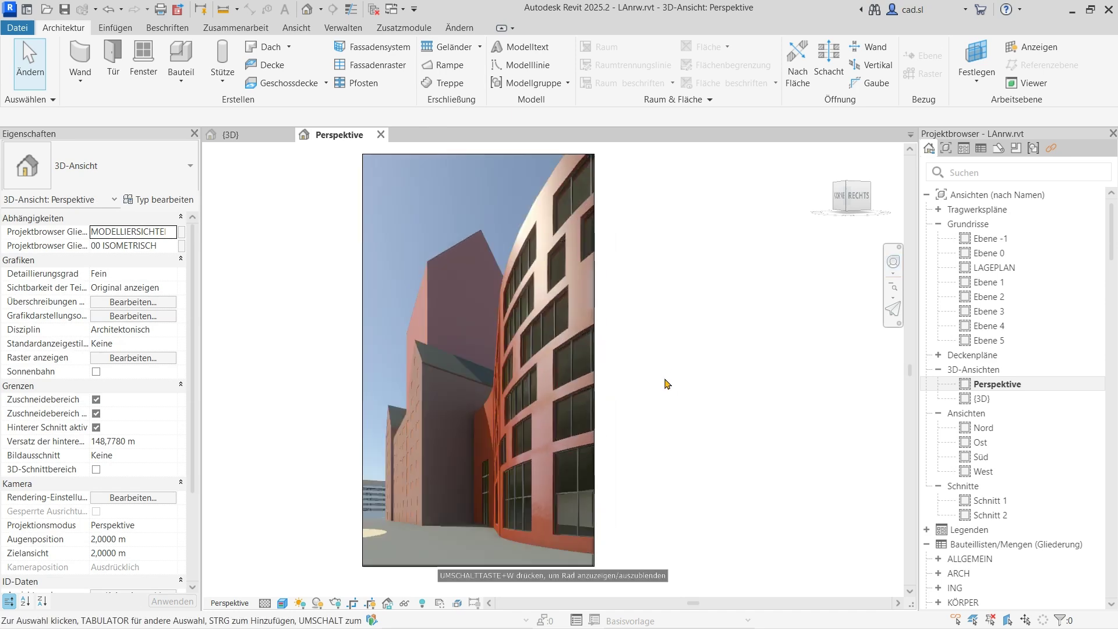